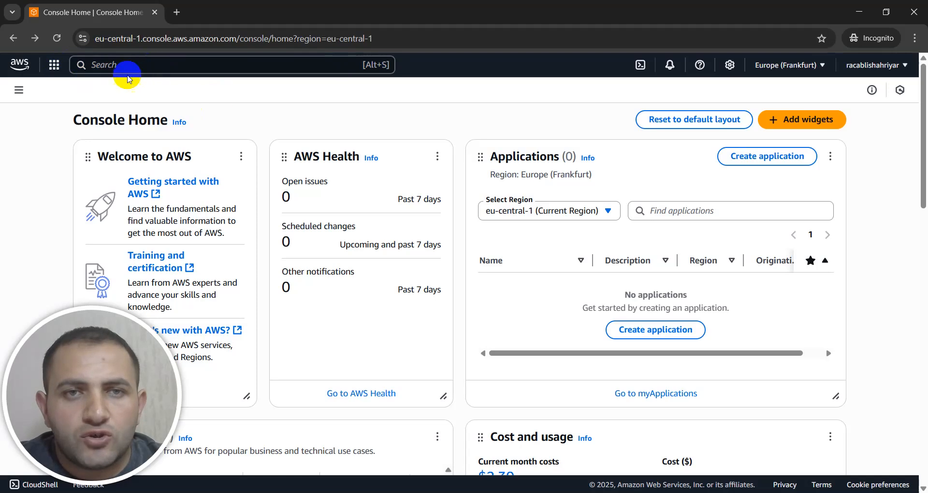
Find and open the AppStream 2.0 service, and look over the list of AWS regions while staying in Frankfurt
left_click(134, 65)
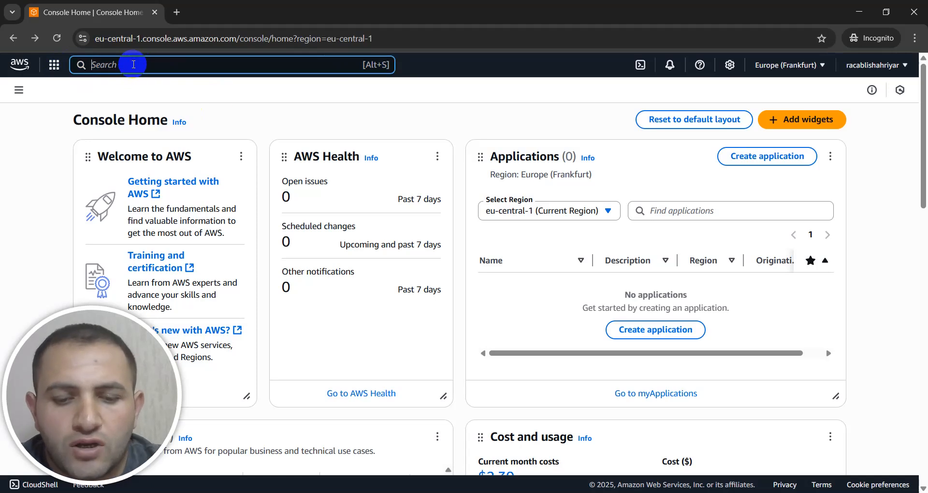
type("App")
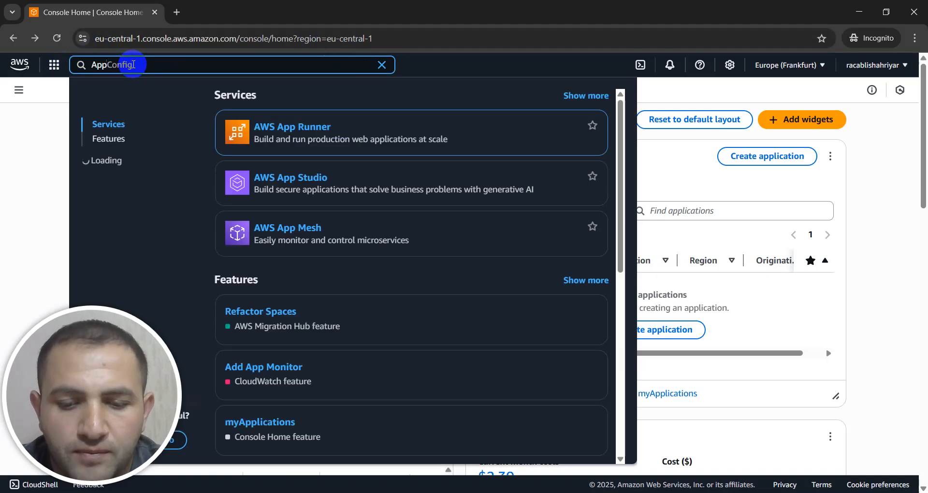
type("Str")
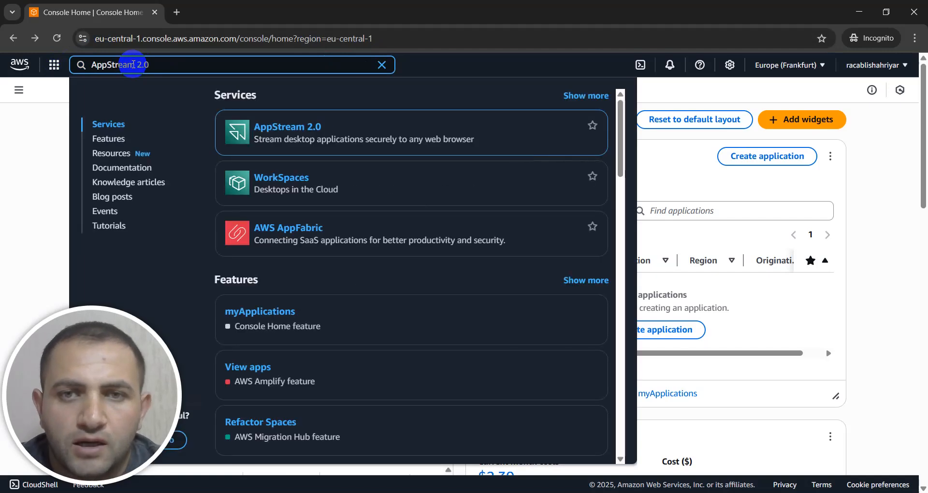
left_click(282, 132)
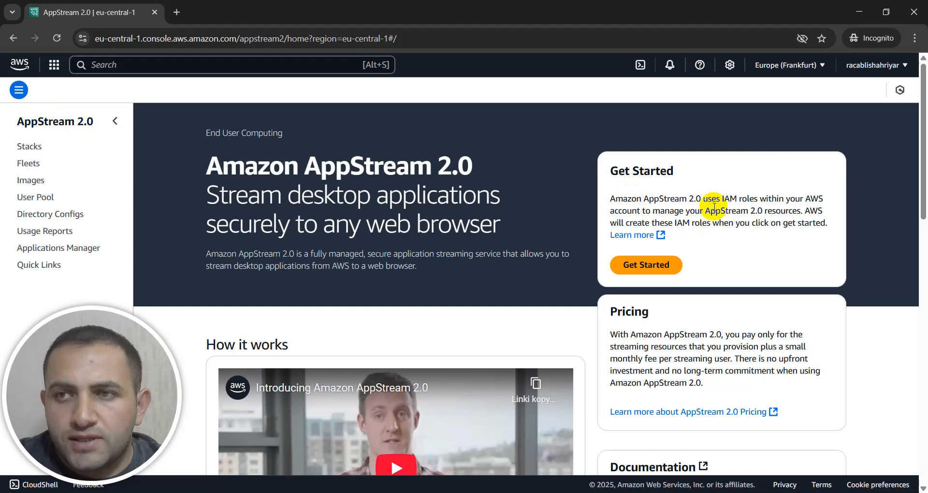
left_click(823, 68)
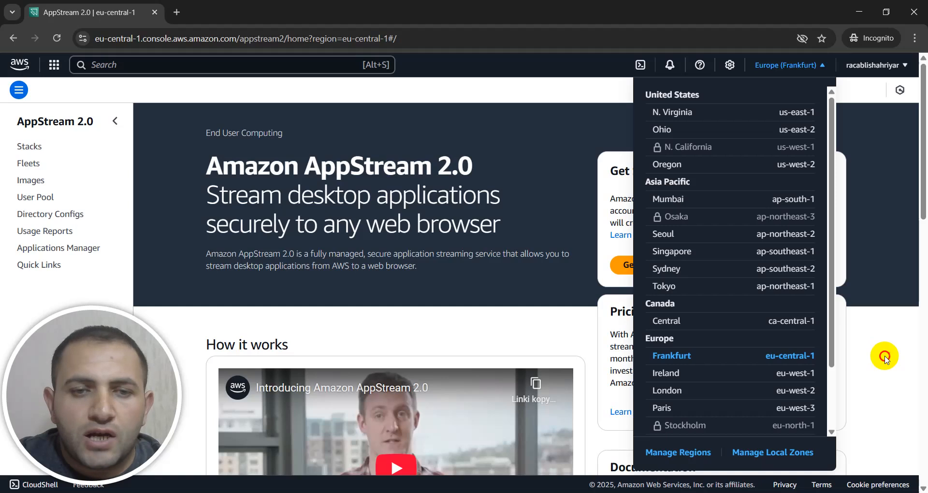
left_click(881, 358)
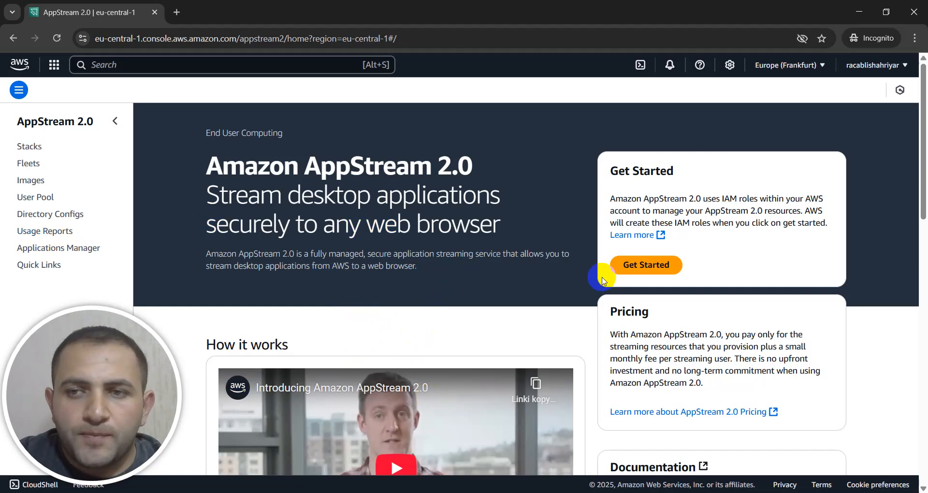
Start launching a new image builder from the AppStream 2.0 image builders section
left_click(34, 182)
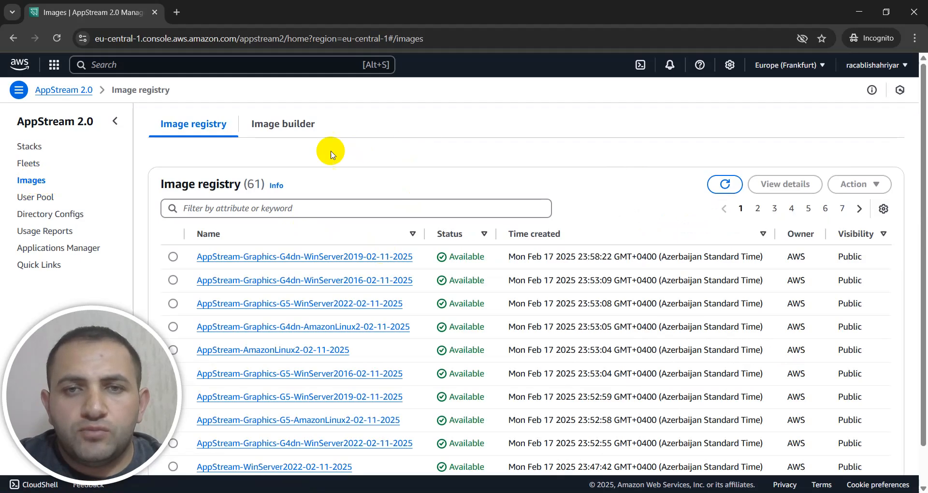
left_click(296, 124)
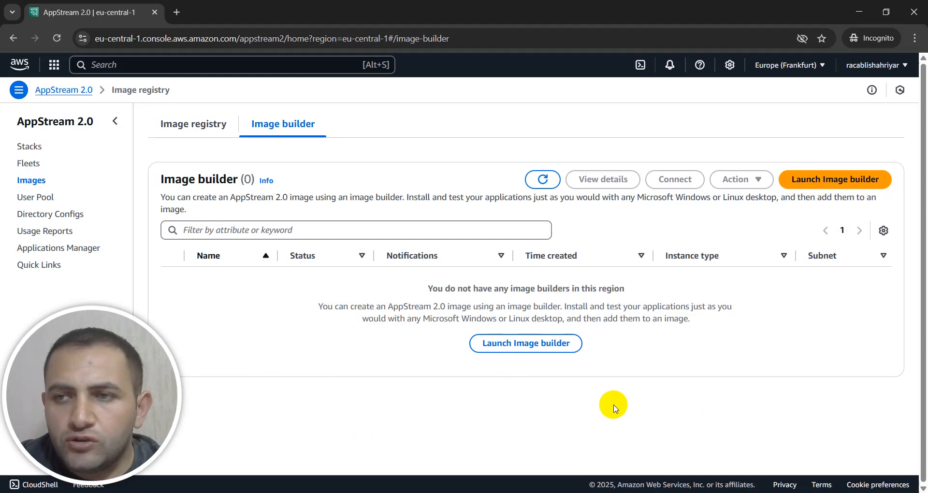
left_click(515, 344)
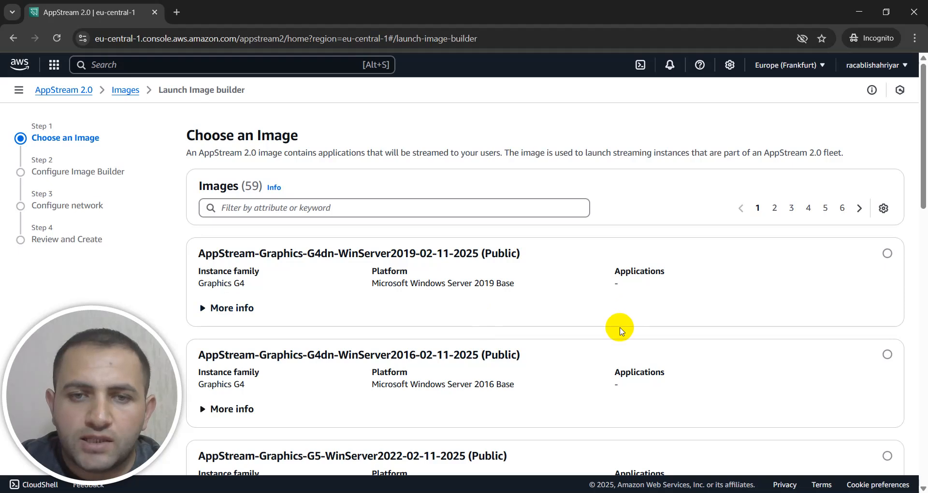
scroll(486, 323, "down", 4)
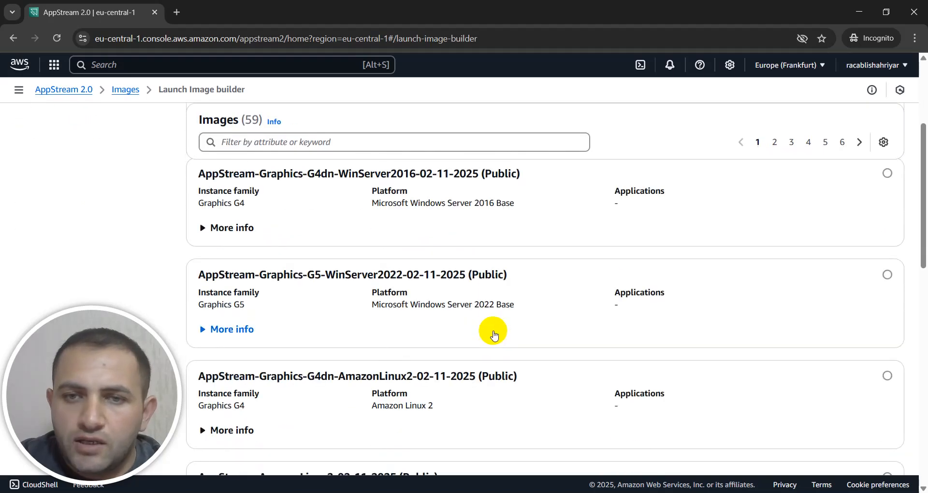
scroll(244, 355, "up", 3)
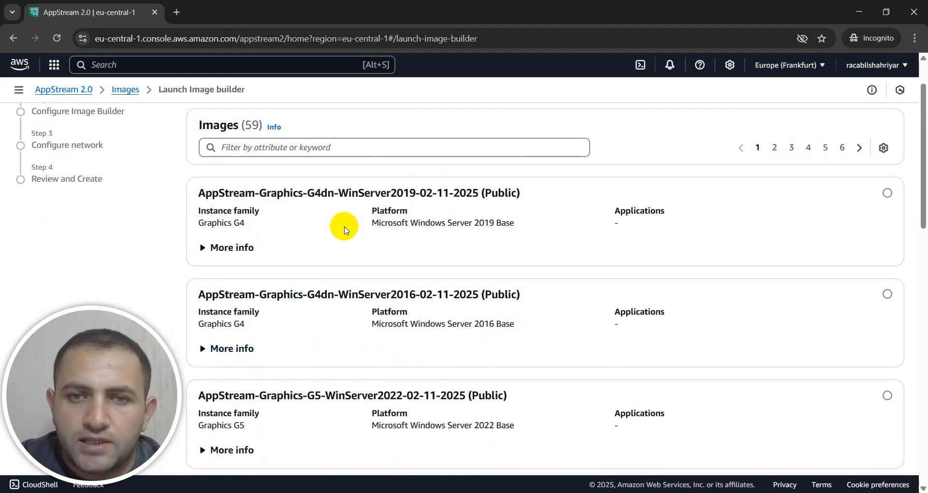
scroll(338, 232, "down", 2)
scroll(341, 297, "down", 3)
scroll(342, 302, "down", 2)
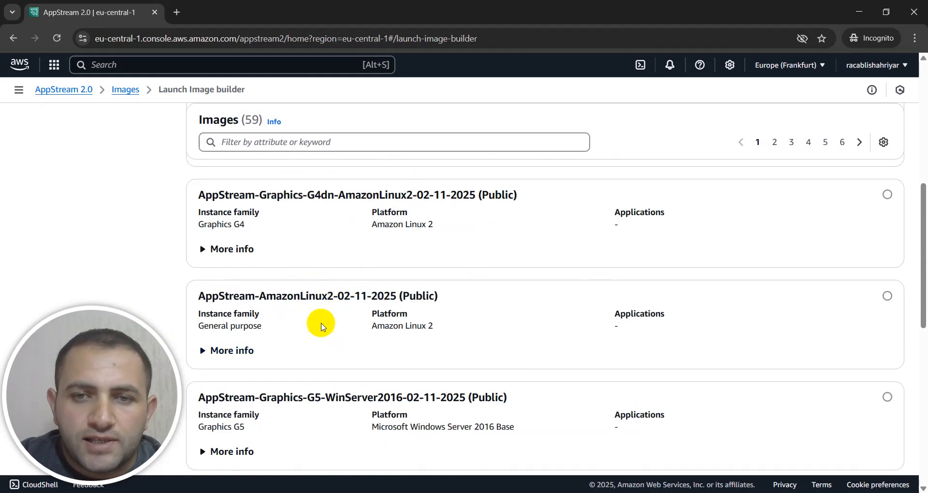
scroll(314, 302, "down", 2)
scroll(315, 308, "up", 8)
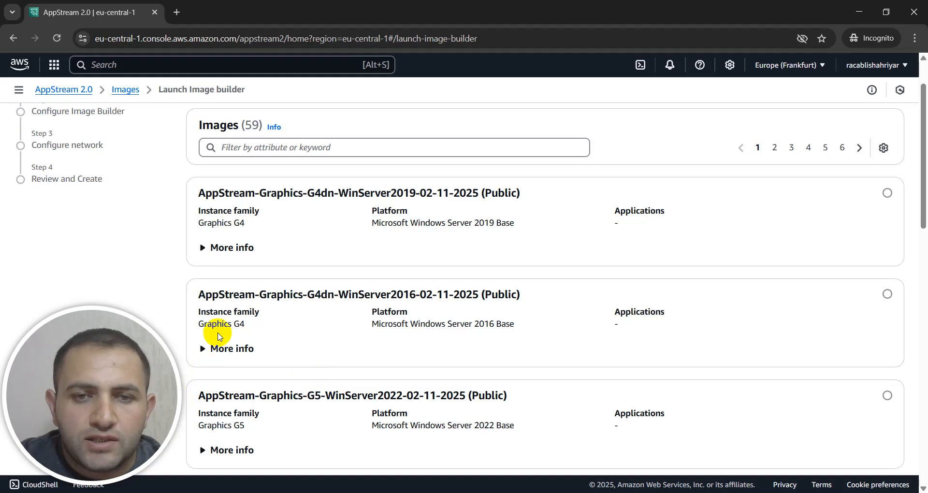
left_click(203, 355)
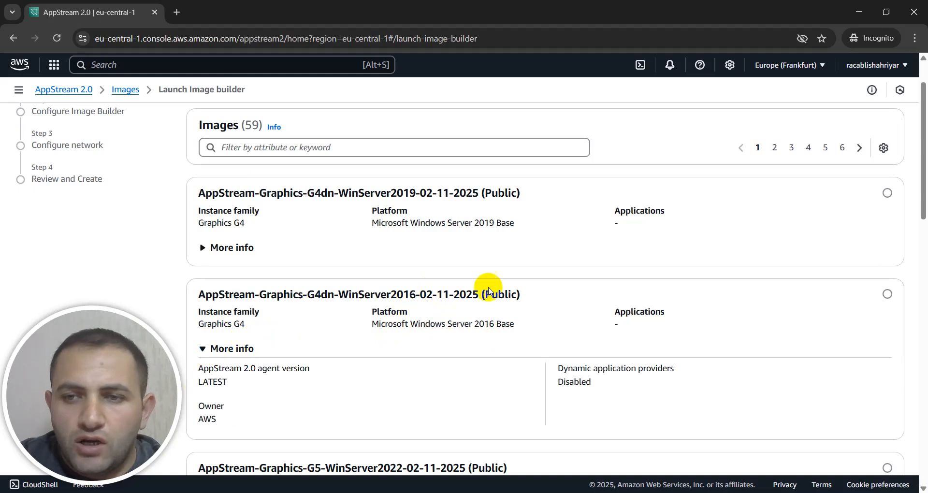
left_click(884, 294)
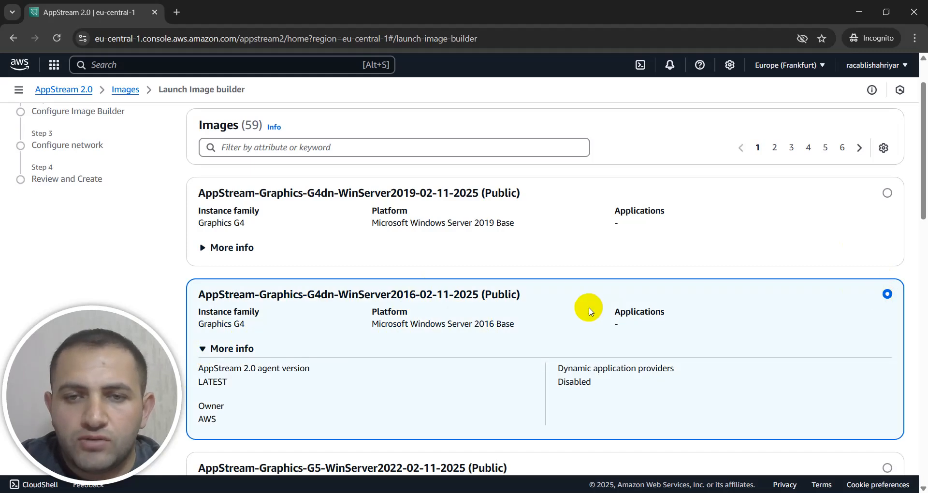
scroll(588, 307, "down", 3)
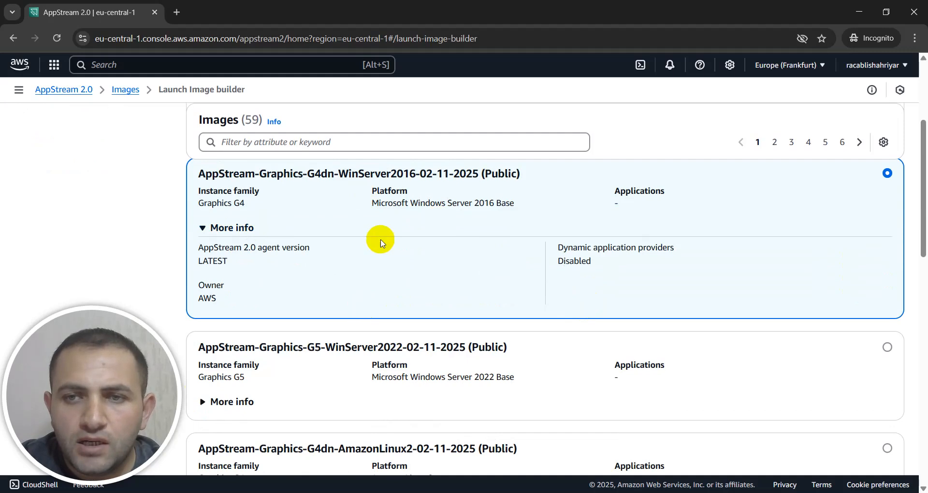
scroll(464, 338, "down", 15)
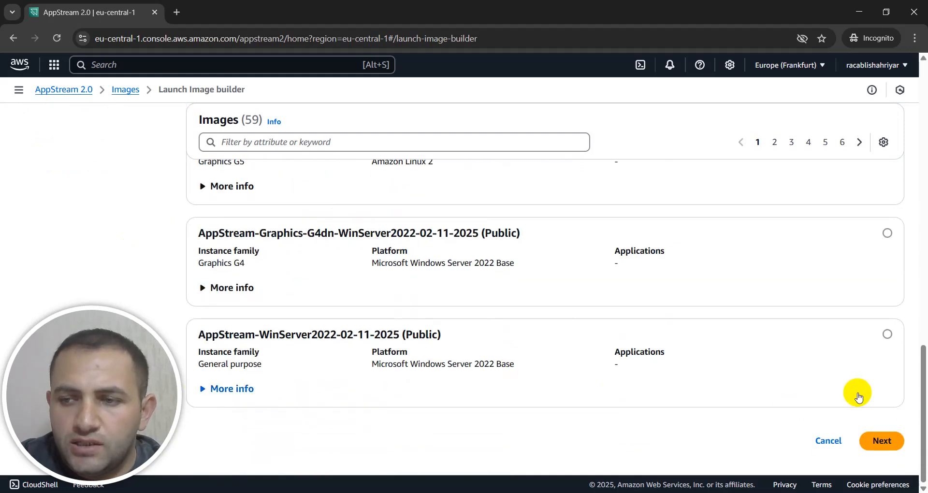
left_click(881, 442)
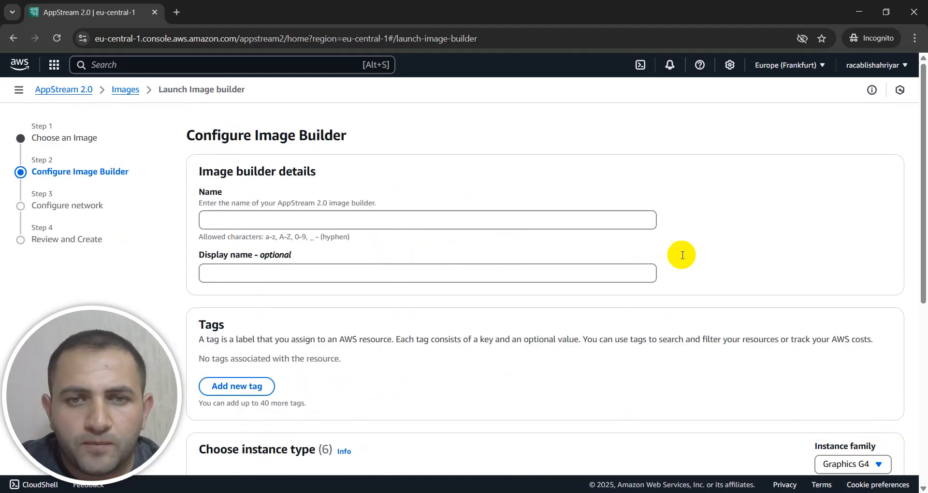
Enter ArcGISPro_ImGEBUILDER as the image builder's name
left_click(247, 222)
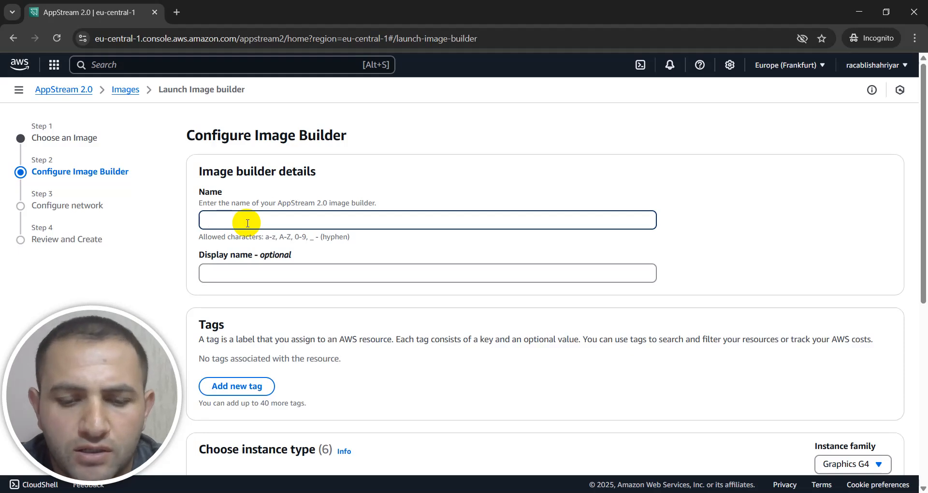
type("A")
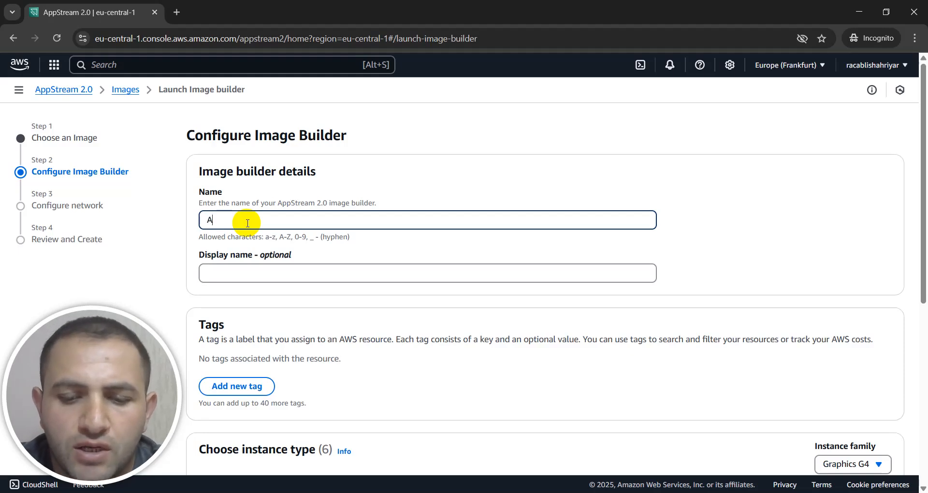
type("rc")
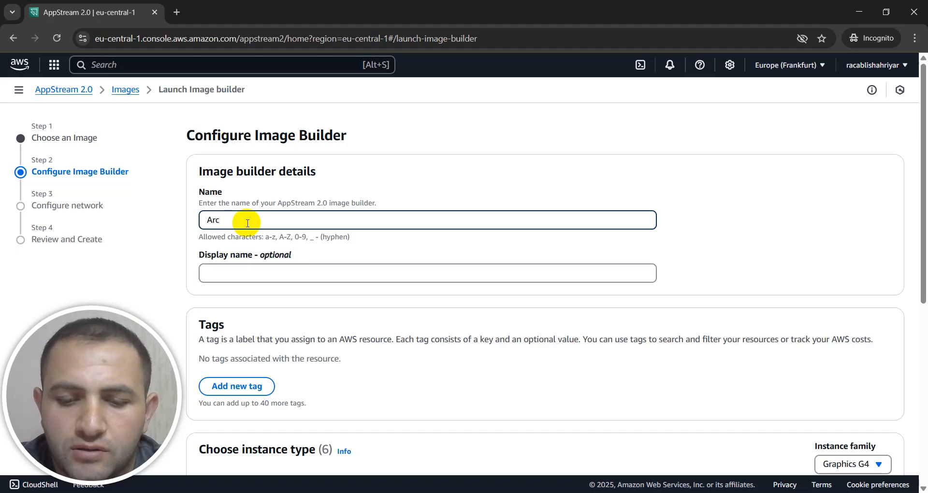
type("GI")
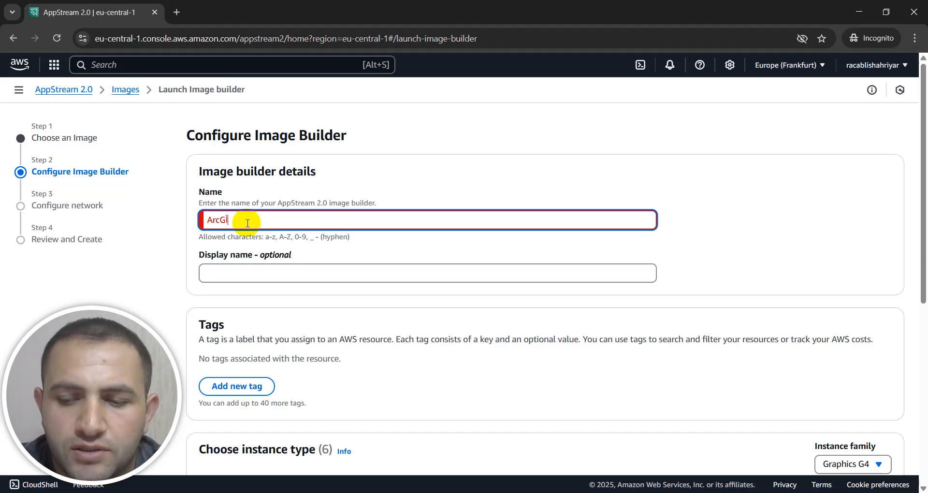
key("BackSpace")
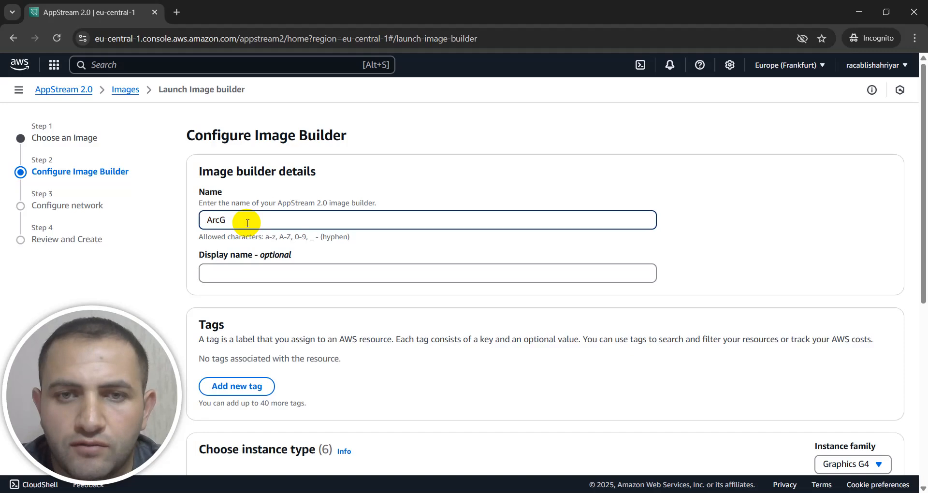
type("I")
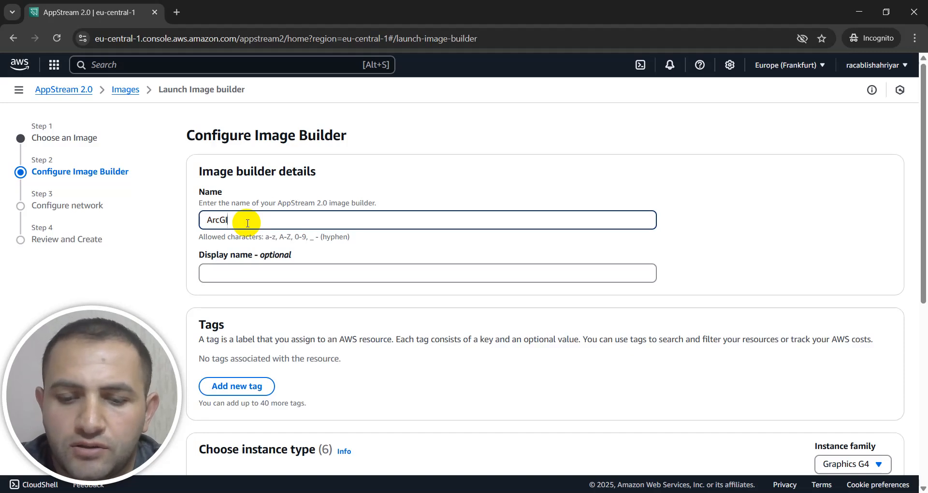
type("SPr")
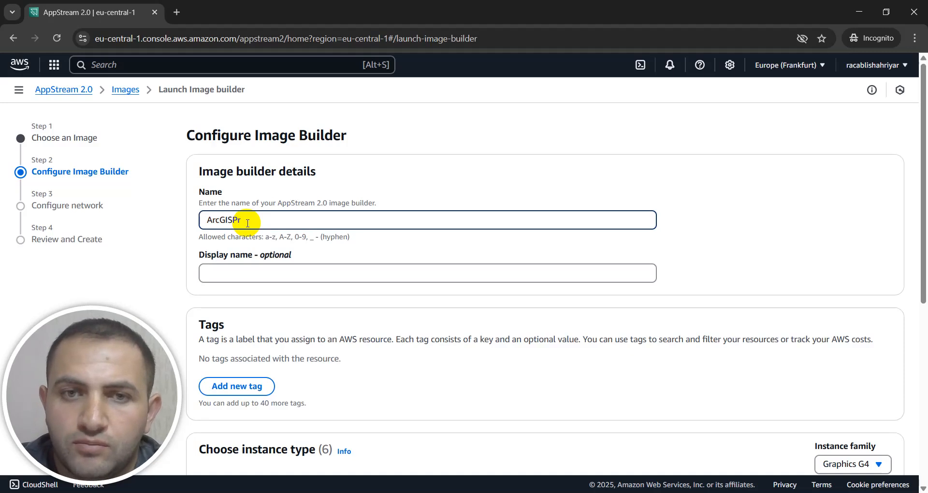
type("o")
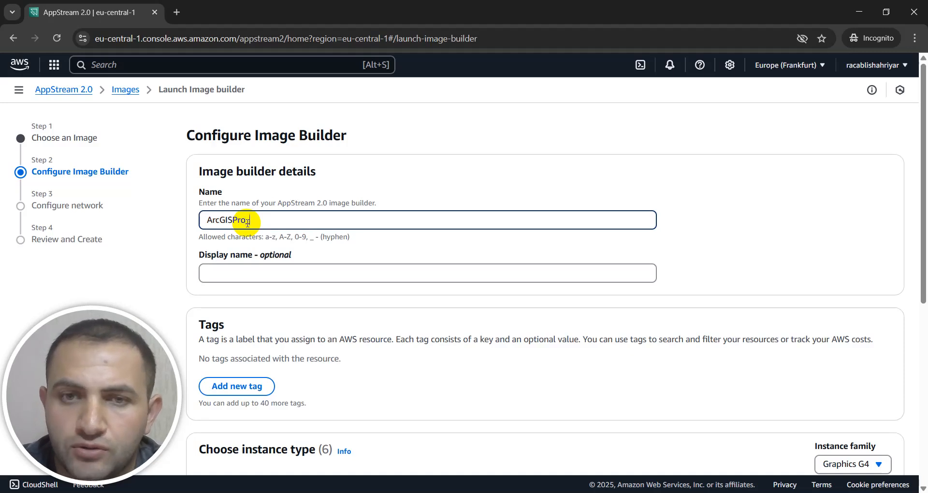
type("_I")
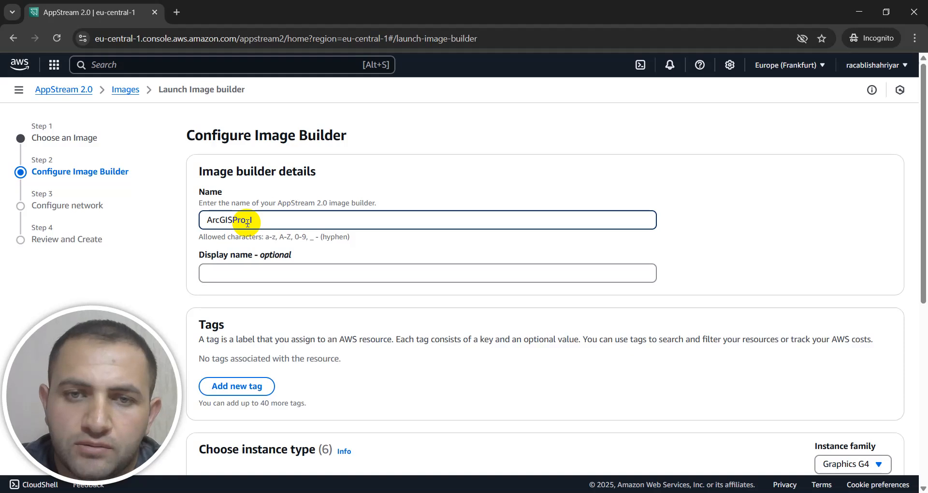
type("M")
key("BackSpace")
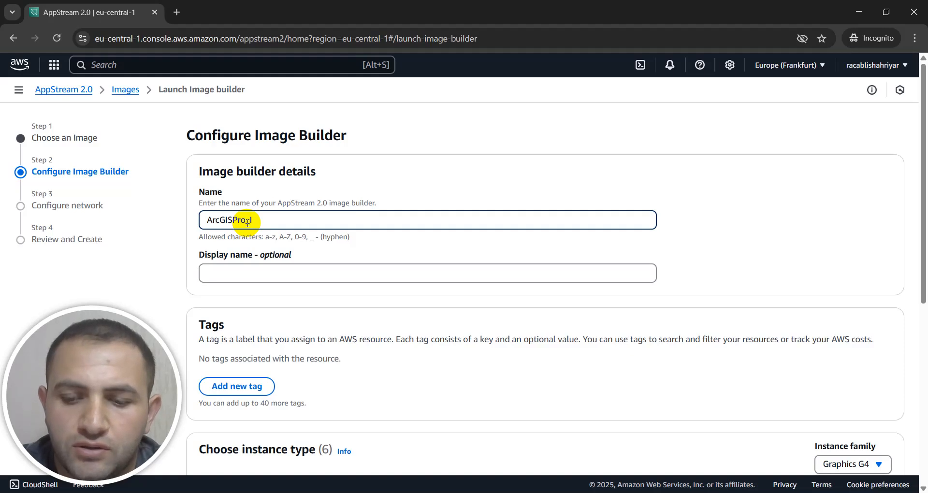
type("mGW")
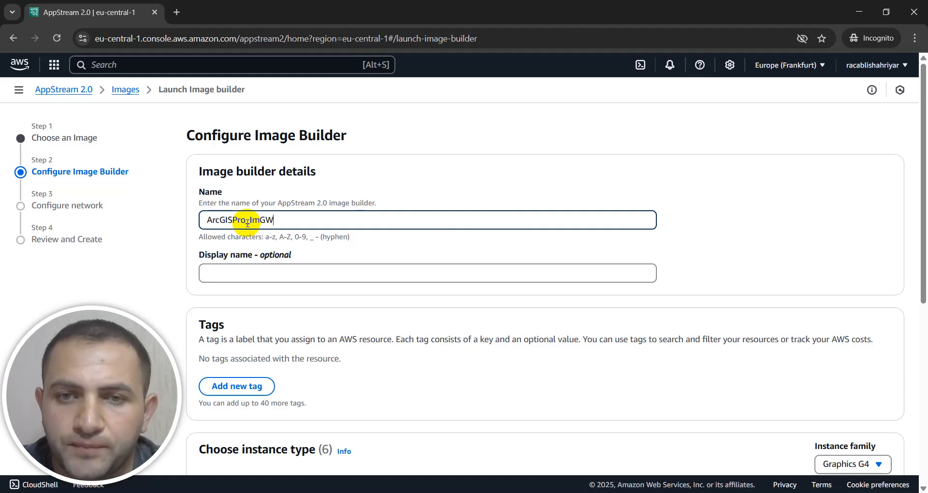
key("BackSpace")
type("E")
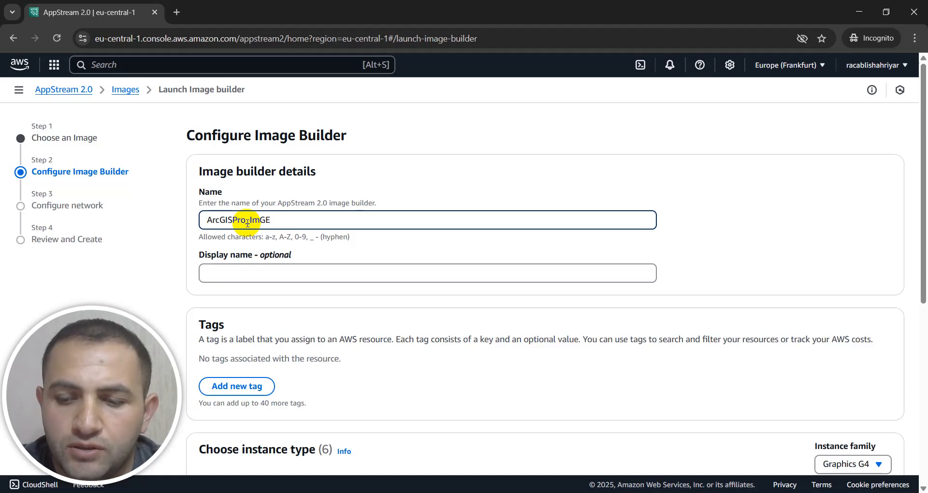
type("BUI")
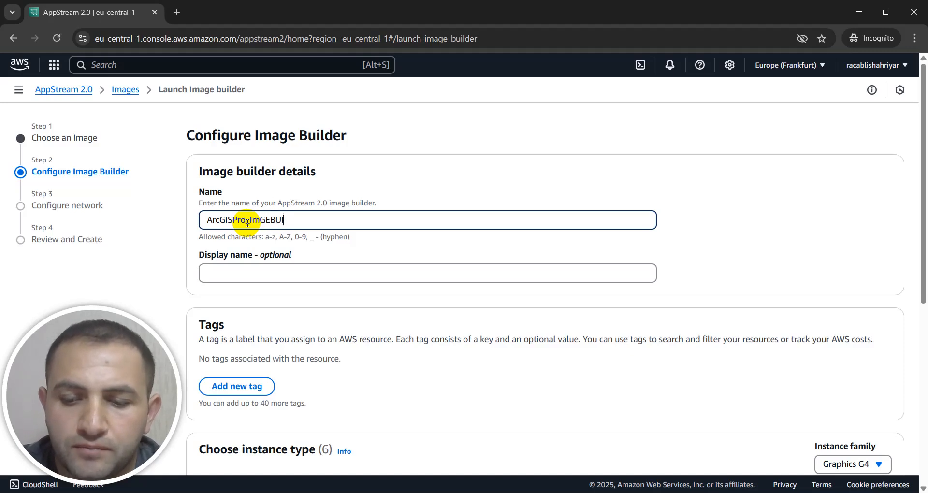
type("LDER")
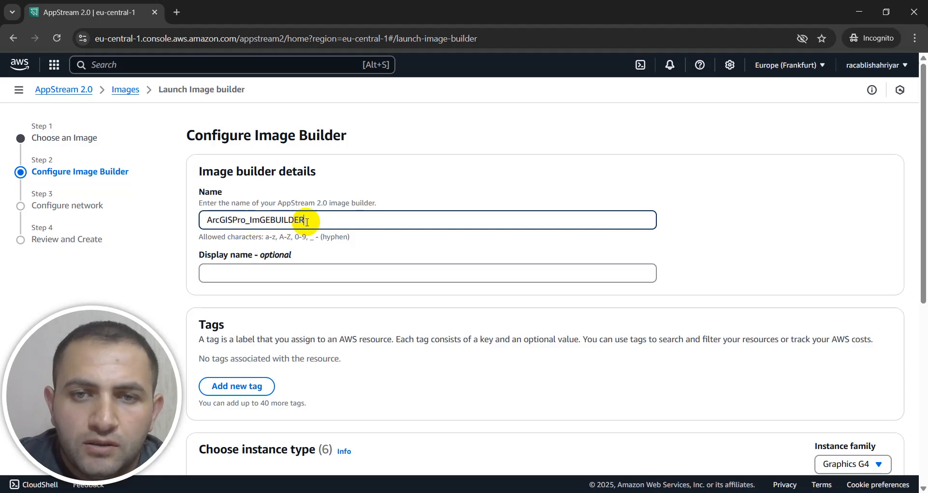
Correct the image builder's name to ArcGISPro_Imgebuilder, with the part after the underscore in lowercase except its initial letter
key("BackSpace")
key("BackSpace")
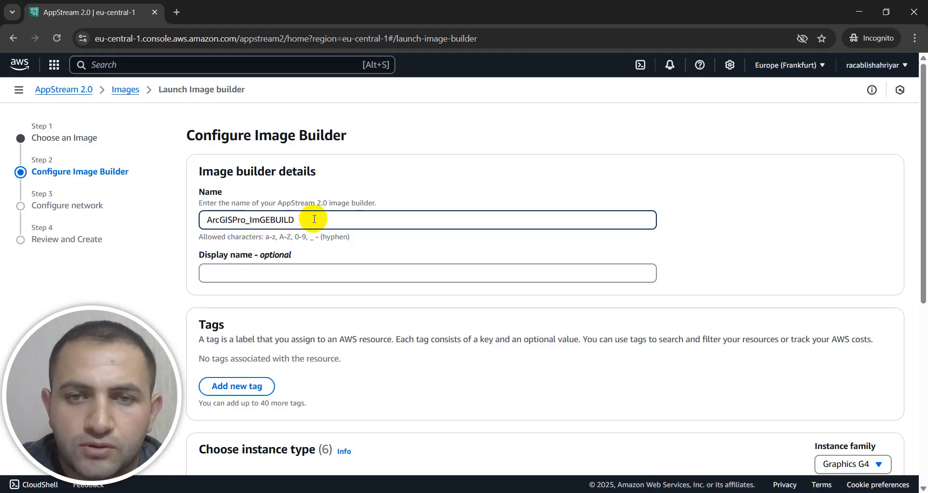
key("BackSpace")
key("BackSpace")
key("BackSpace")
key("BackSpace")
key("BackSpace")
key("BackSpace")
key("BackSpace")
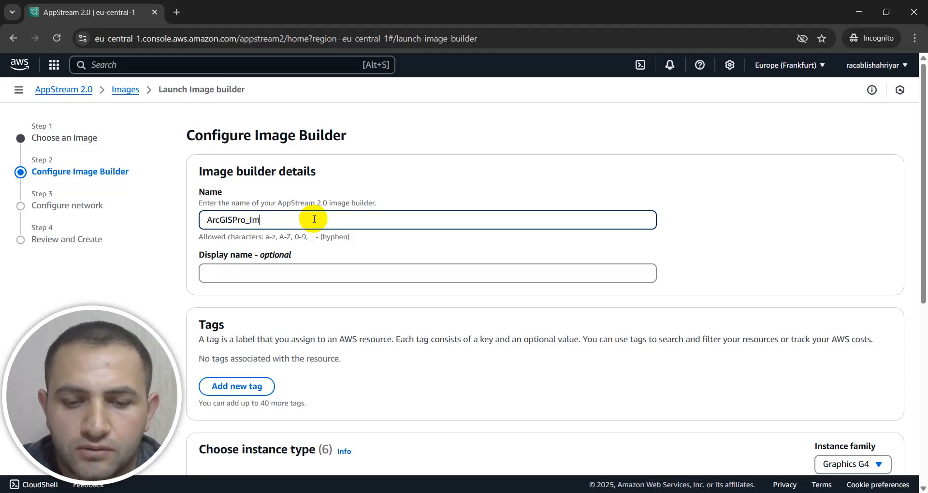
type("ge")
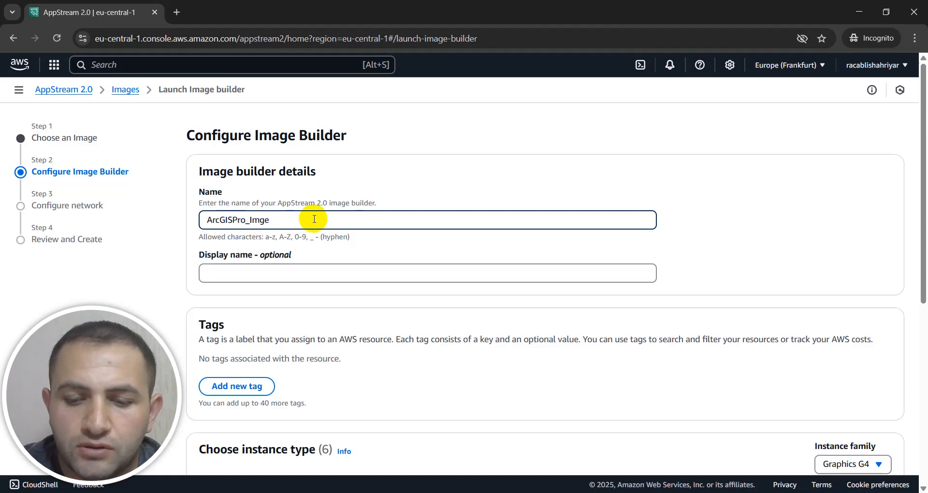
type("builder")
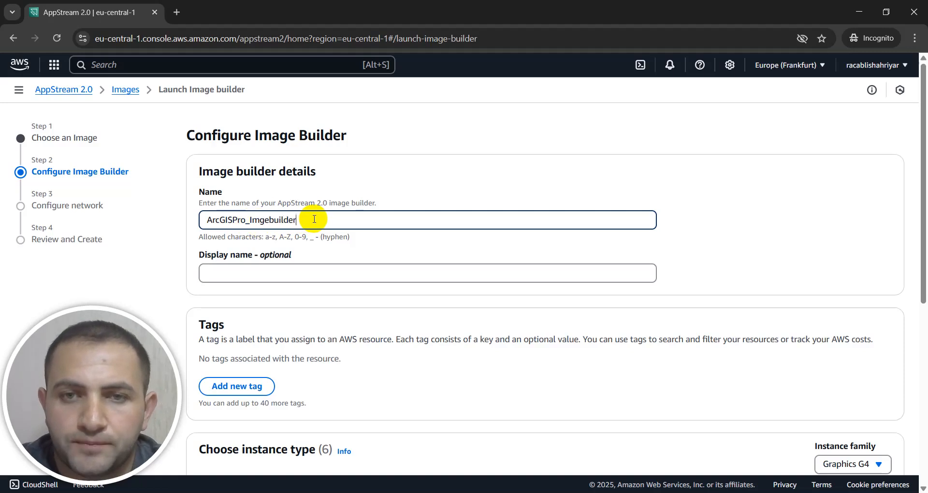
Copy the image builder's name, ArcGISPro_Imgebuilder, into the optional display name
left_click_drag(341, 218, 198, 223)
key("ctrl+c")
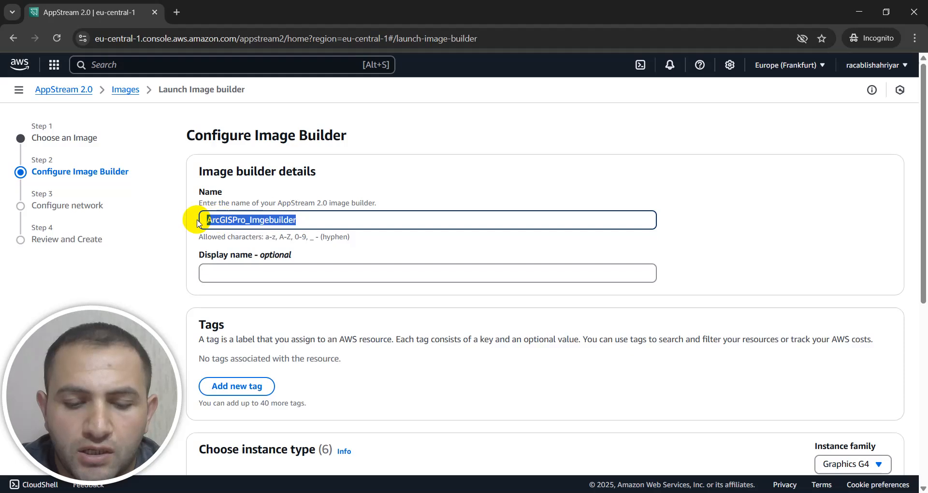
left_click(218, 274)
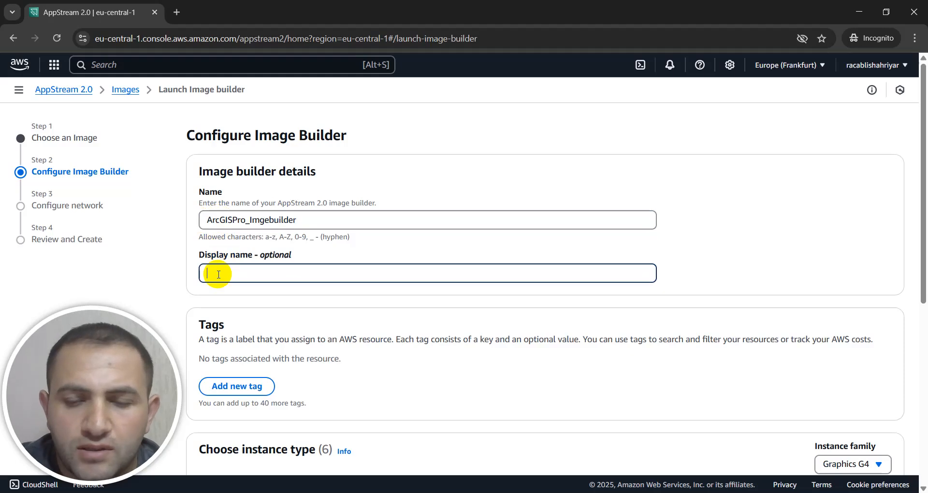
key("ctrl+v")
Choose the stream.graphics.g4dn.xlarge instance type and proceed to the network configuration
scroll(284, 288, "down", 4)
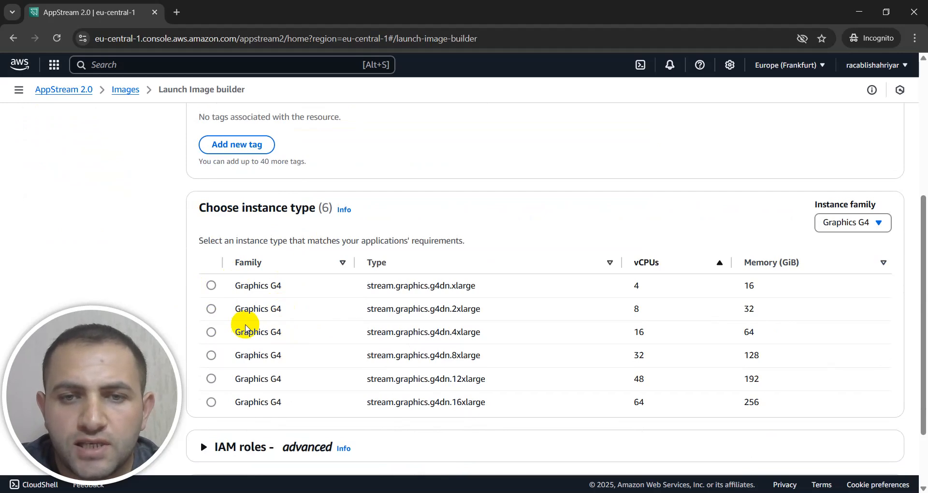
left_click(211, 286)
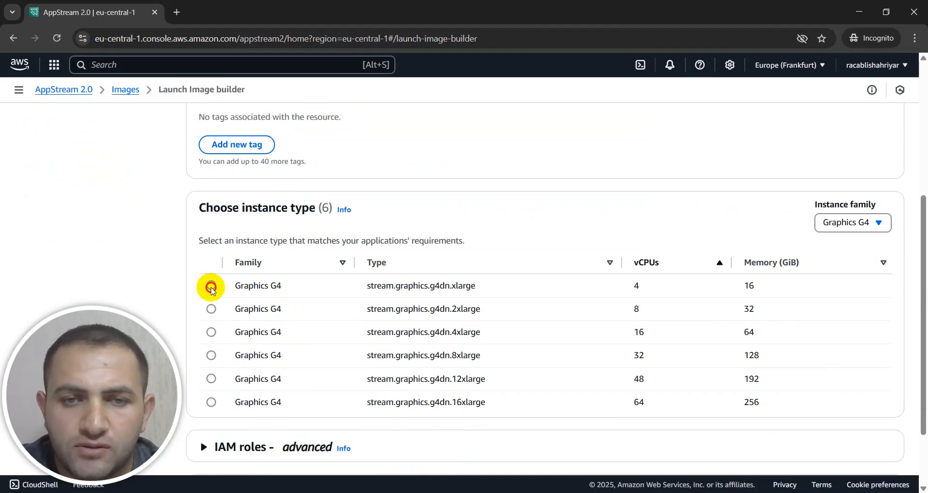
scroll(522, 323, "down", 2)
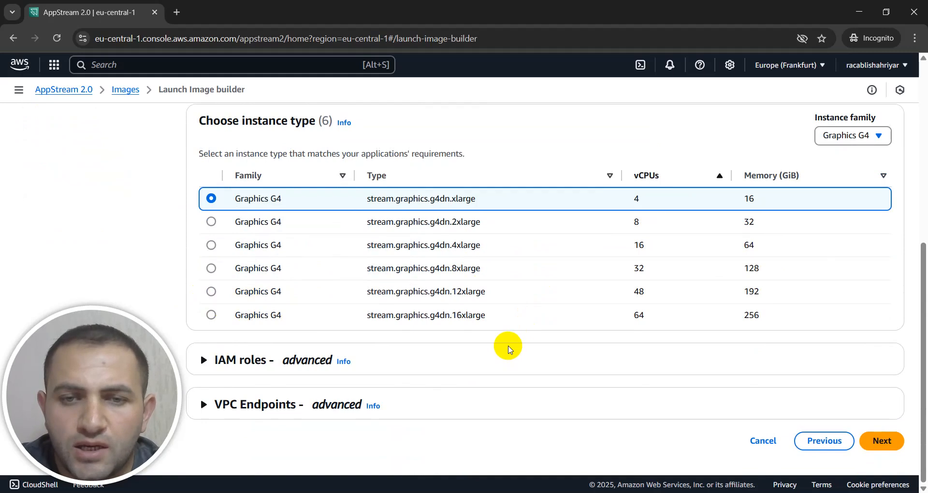
left_click(880, 440)
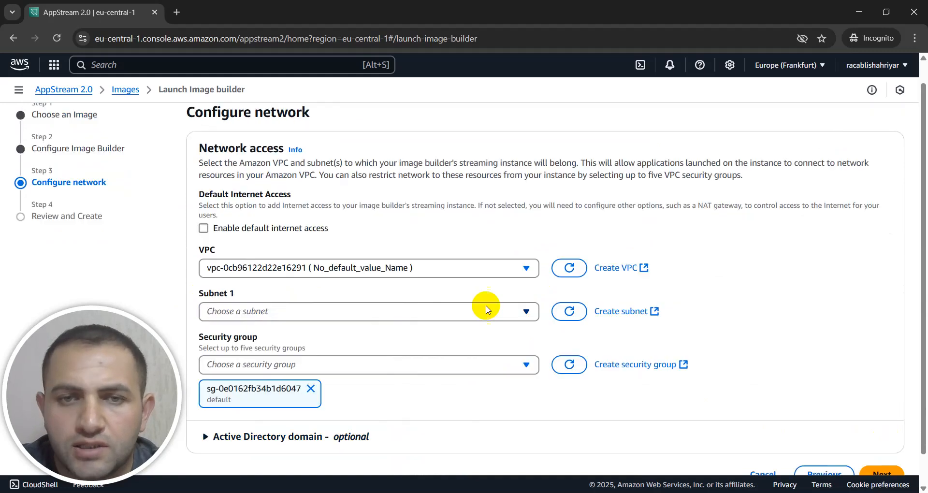
Enable default internet access, set Subnet 1 to the default 172.31.16.0/20 subnet in eu-central-1a, and proceed to the review
left_click(203, 228)
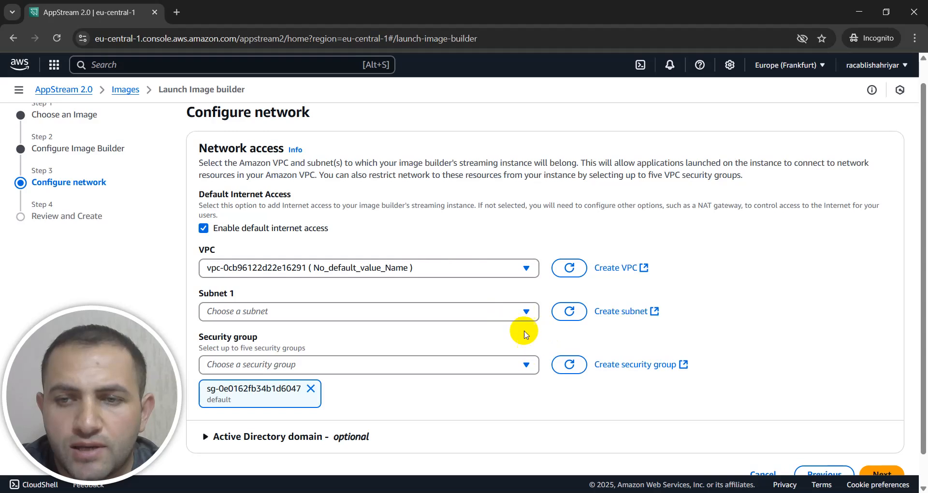
left_click(524, 312)
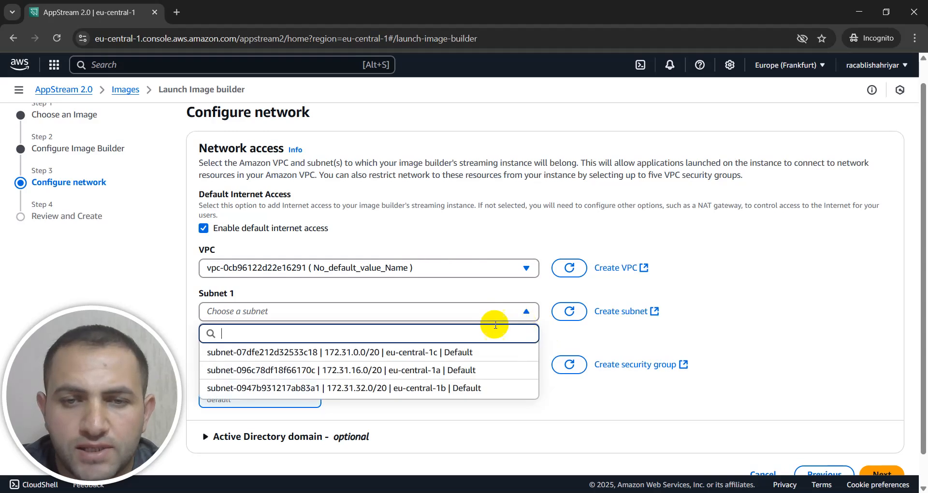
left_click(426, 373)
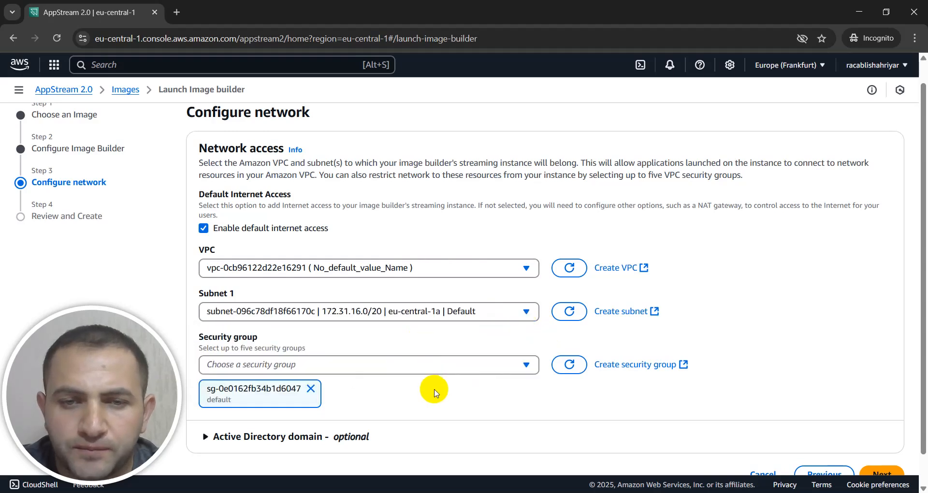
scroll(432, 388, "down", 2)
left_click(880, 440)
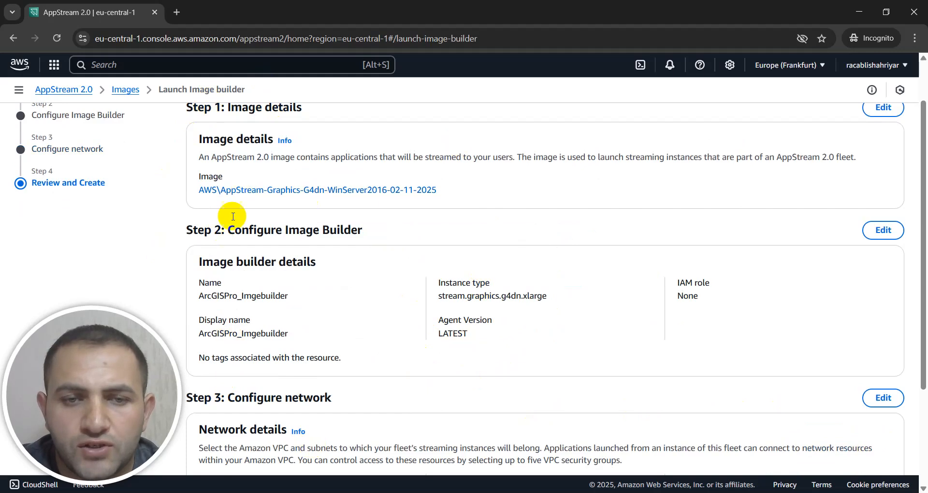
Launch the image builder after checking its image, instance and network summary, and refresh the image builder list
scroll(437, 358, "down", 3)
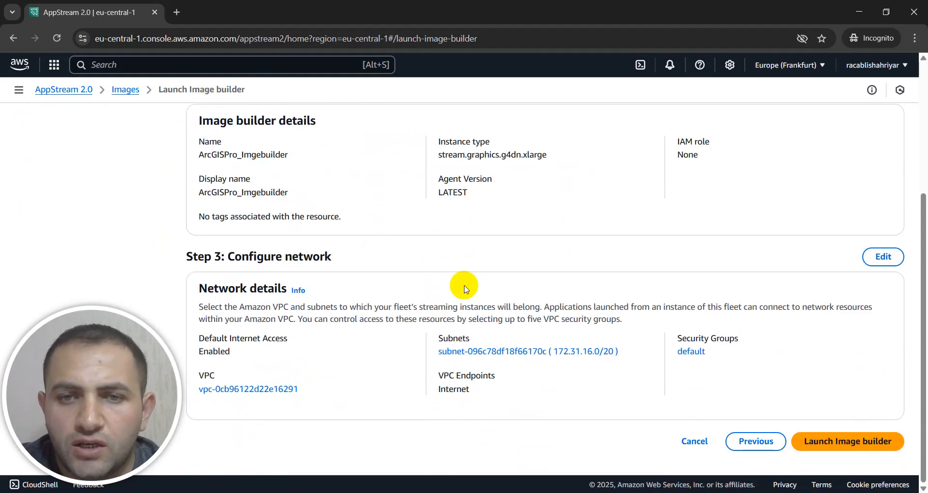
scroll(484, 393, "up", 3)
scroll(586, 406, "down", 3)
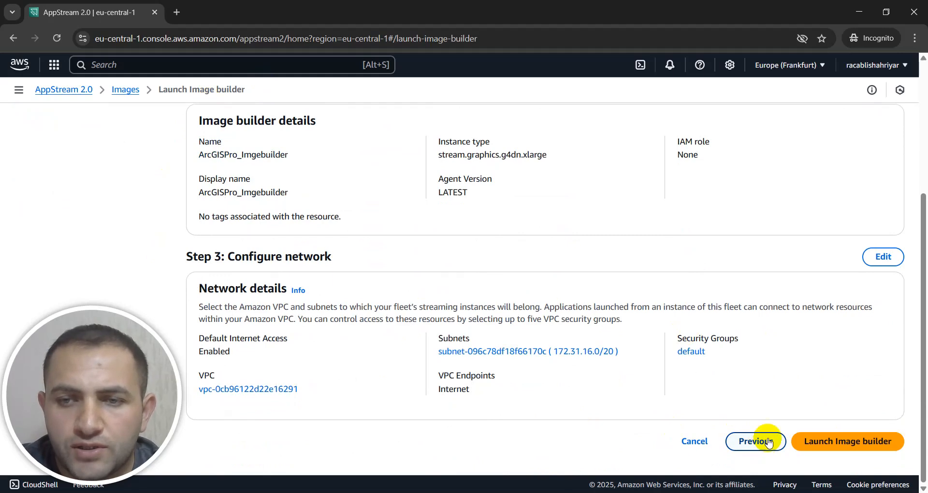
scroll(725, 394, "up", 5)
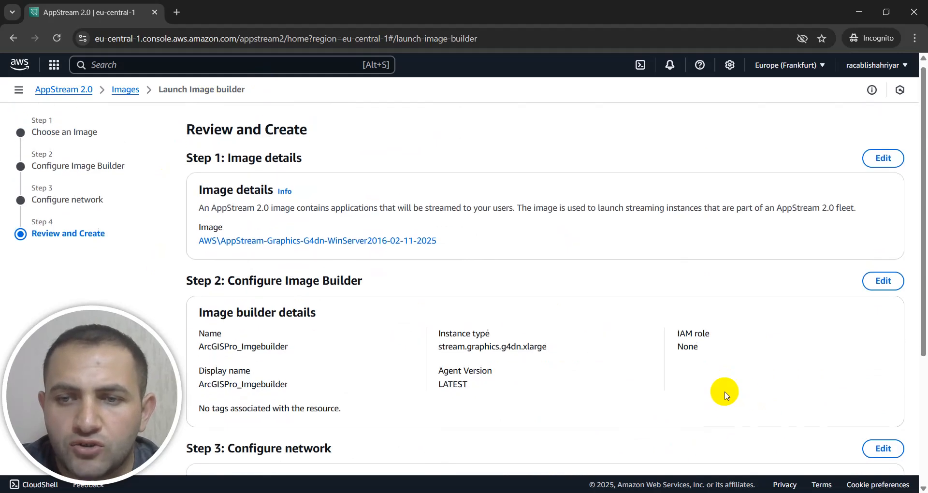
scroll(701, 391, "down", 5)
scroll(251, 258, "down", 1)
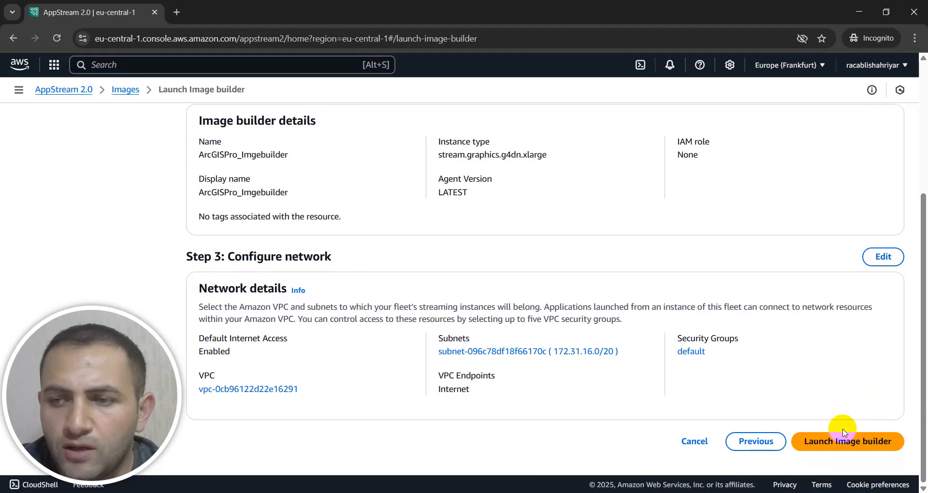
left_click(832, 442)
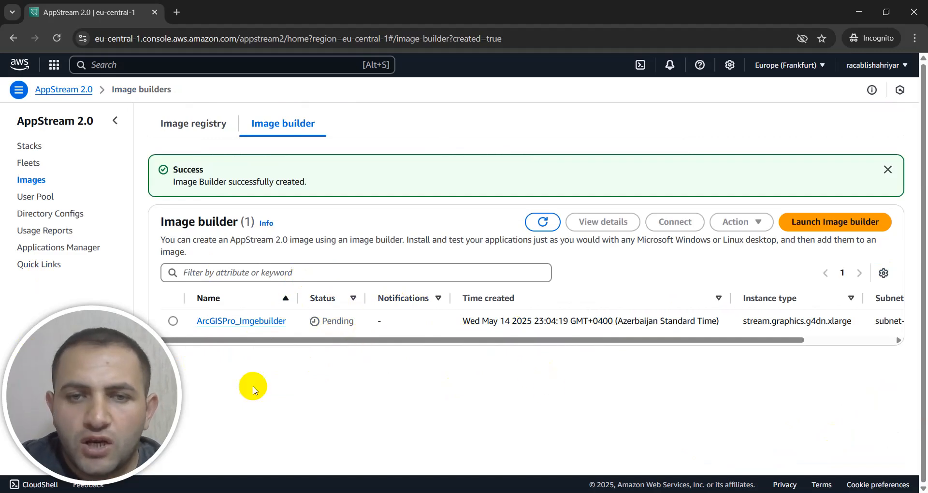
left_click(543, 222)
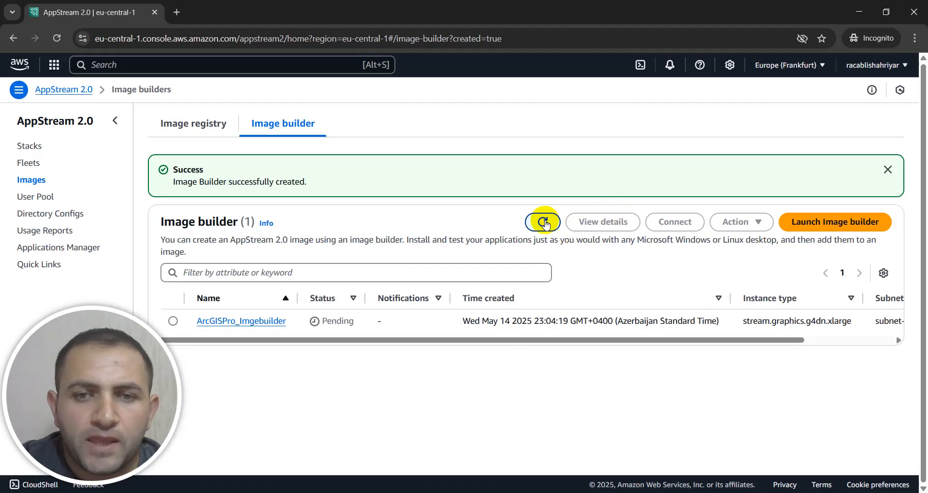